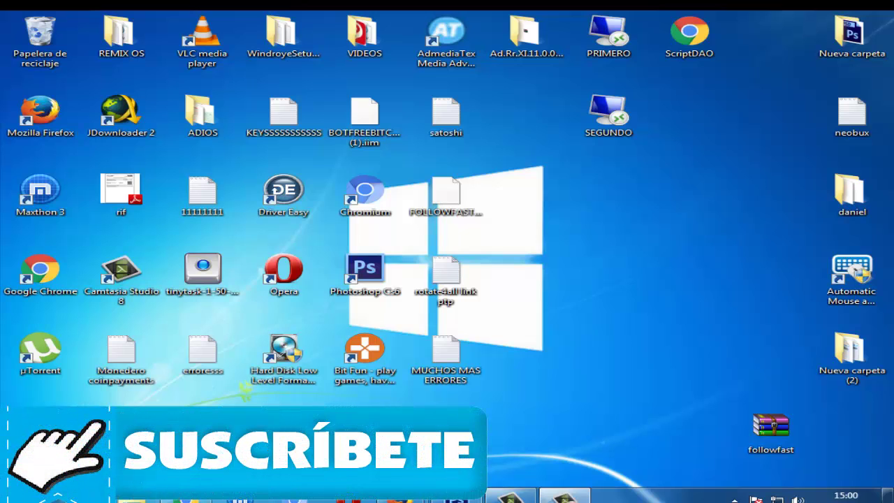
{"action": "right_click", "coordinate": [519, 204]}
{"action": "left_click", "coordinate": [568, 238]}
{"action": "right_click", "coordinate": [545, 226]}
{"action": "left_click", "coordinate": [593, 263]}
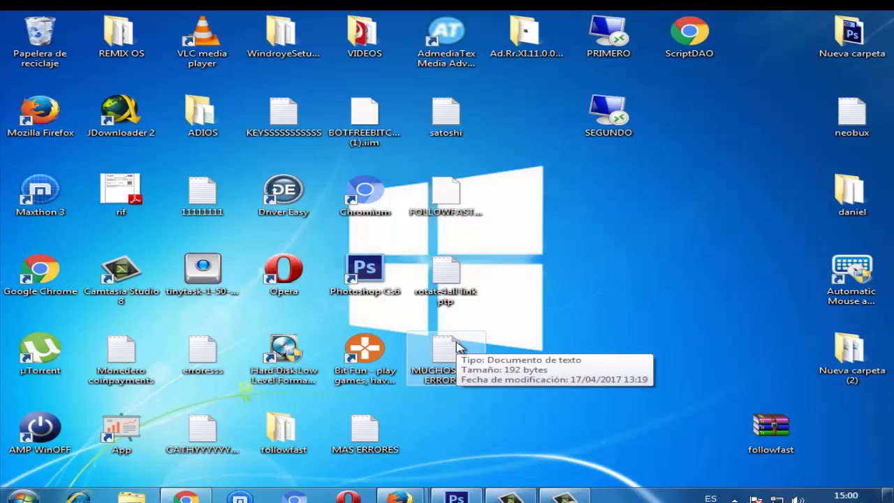
{"action": "right_click", "coordinate": [584, 186]}
{"action": "left_click", "coordinate": [618, 226]}
{"action": "right_click", "coordinate": [542, 202]}
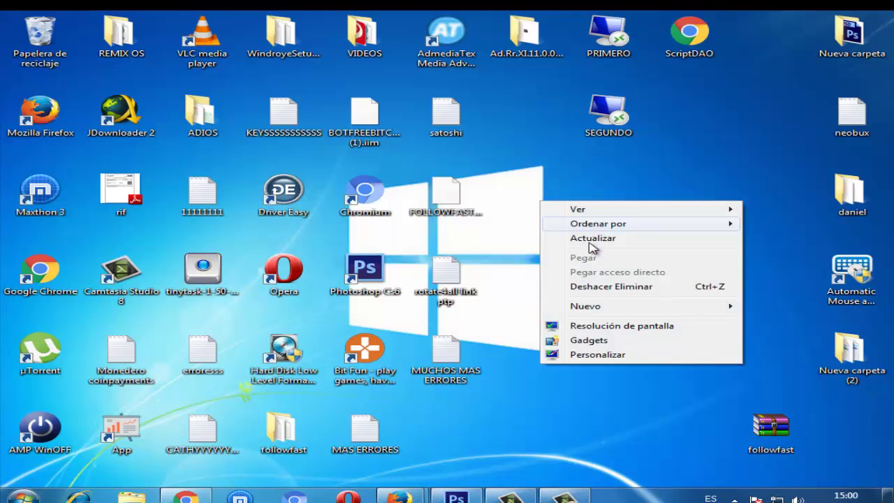
{"action": "left_click", "coordinate": [592, 241]}
{"action": "right_click", "coordinate": [535, 200]}
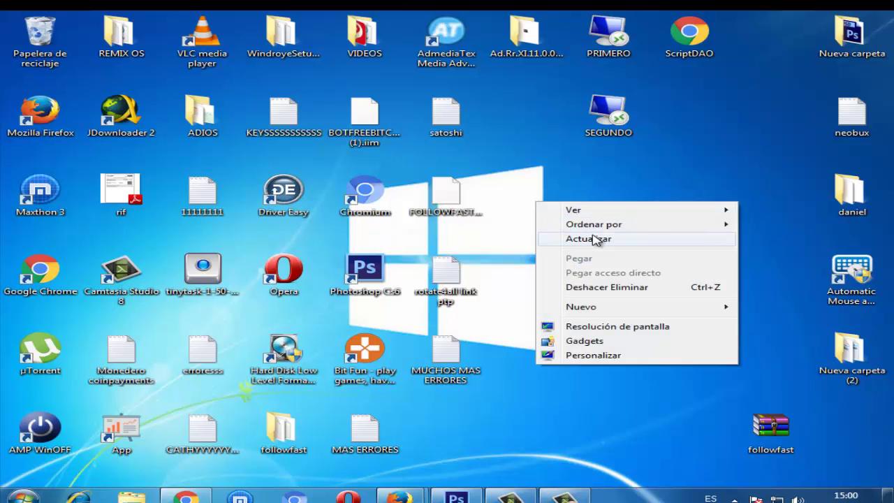
{"action": "left_click", "coordinate": [593, 240]}
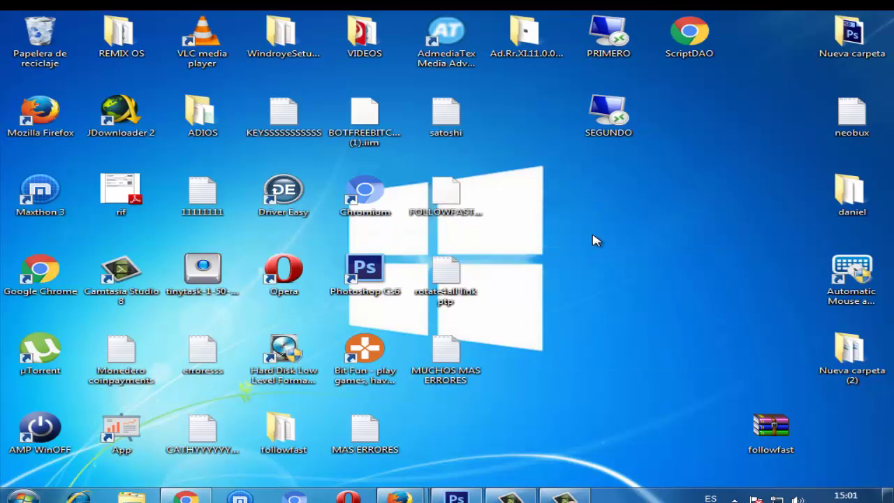
Open the properties of the Google Chrome desktop shortcut
{"action": "left_click", "coordinate": [40, 286]}
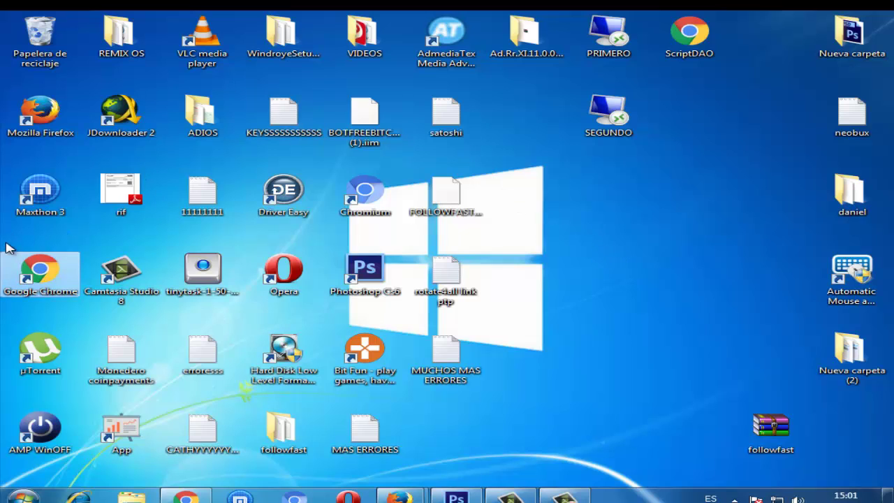
{"action": "right_click", "coordinate": [49, 274]}
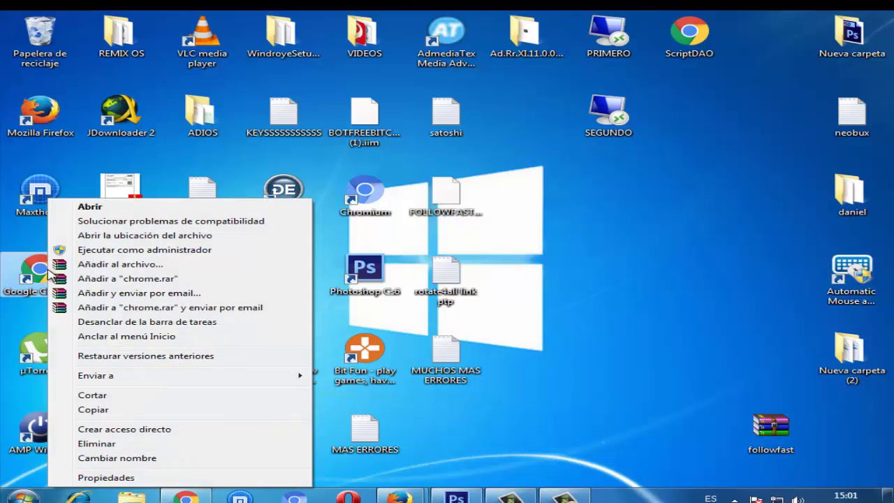
{"action": "left_click", "coordinate": [126, 477]}
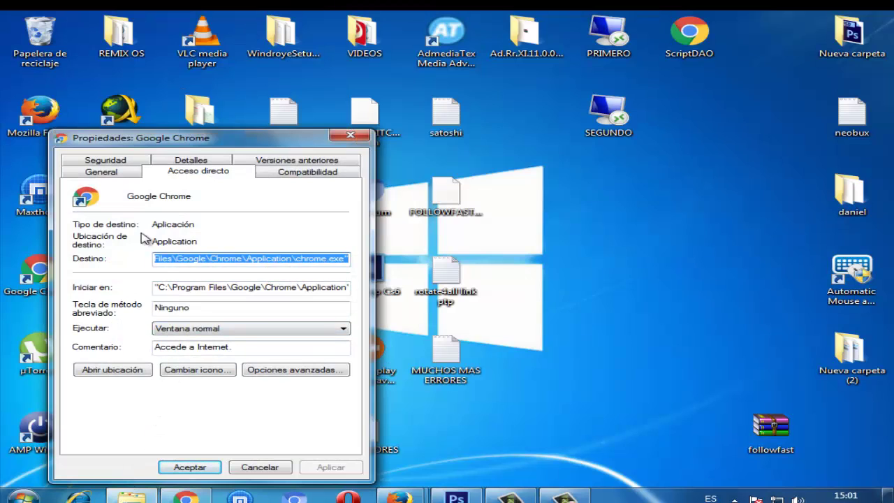
Look through the Chrome shortcut's property pages, including security, details and previous versions, and return to its shortcut settings
{"action": "left_click", "coordinate": [110, 161]}
{"action": "left_click", "coordinate": [160, 175]}
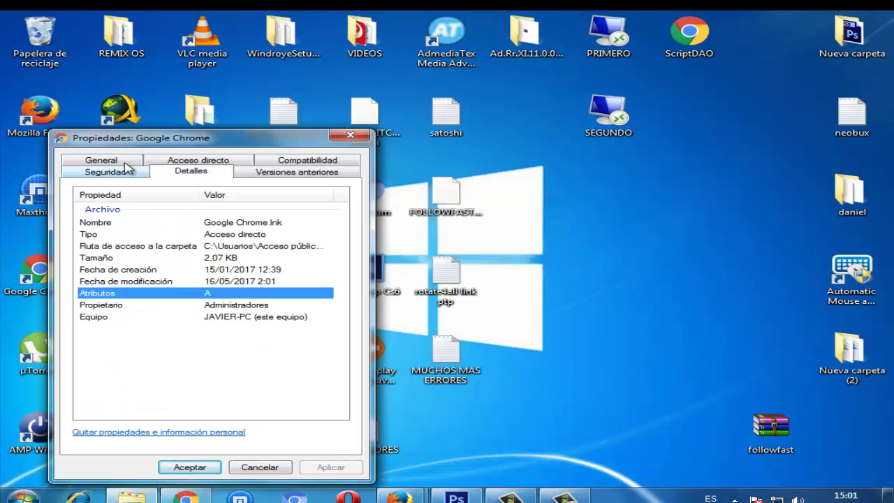
{"action": "left_click", "coordinate": [129, 162]}
{"action": "left_click", "coordinate": [119, 161]}
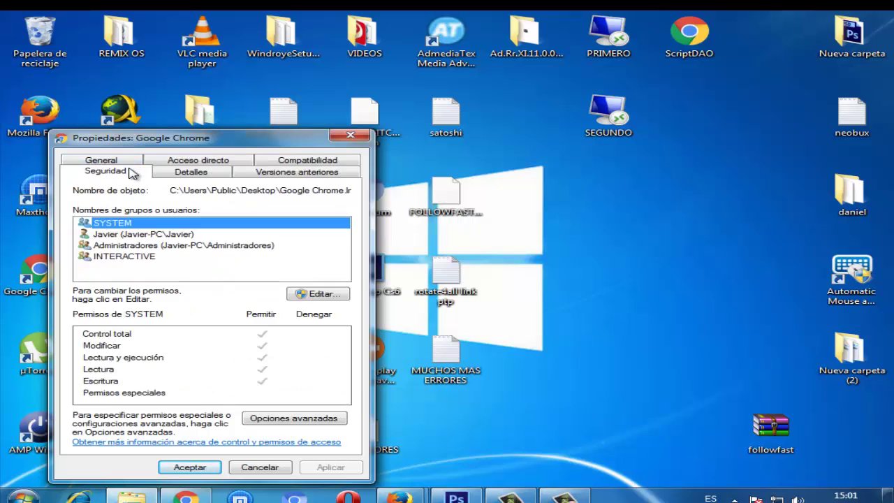
{"action": "left_click", "coordinate": [129, 160]}
{"action": "left_click", "coordinate": [179, 173]}
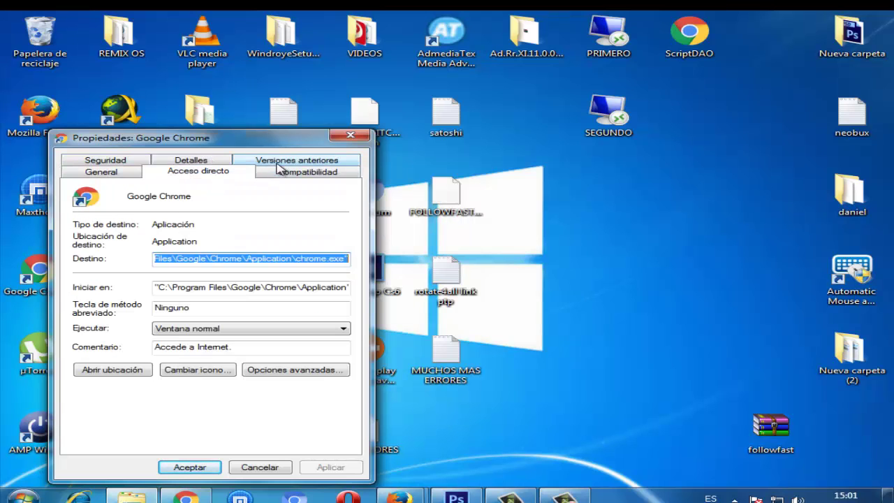
{"action": "left_click", "coordinate": [280, 162]}
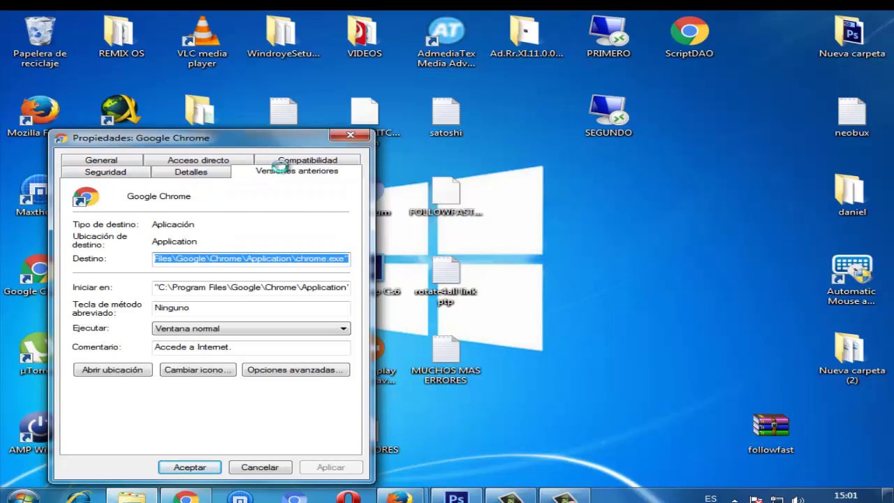
{"action": "left_click", "coordinate": [212, 174]}
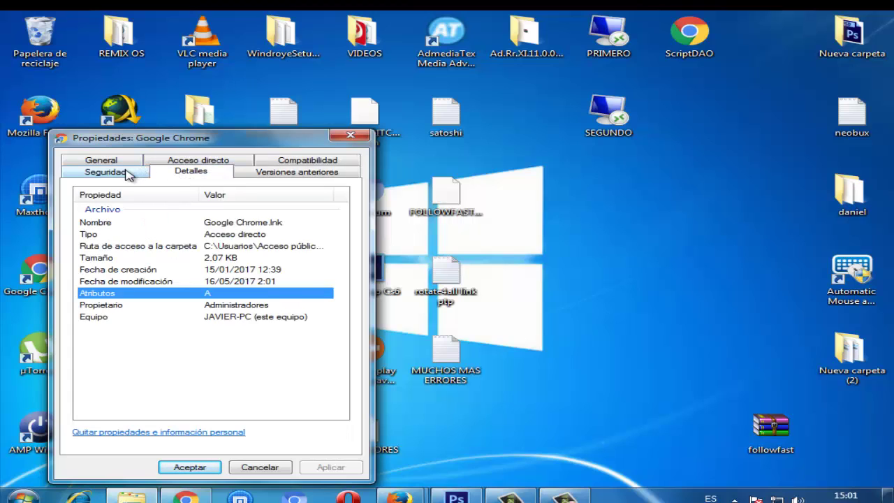
{"action": "left_click", "coordinate": [197, 166]}
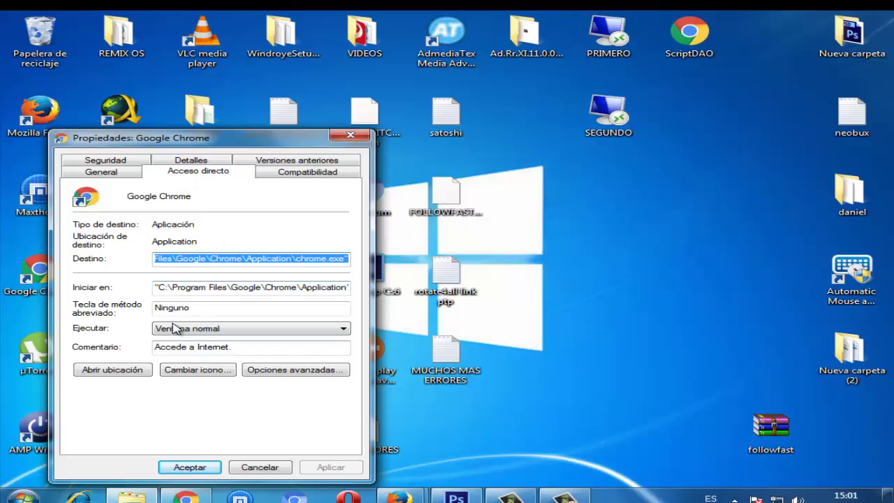
Read through the Chrome shortcut's full target path from beginning to end
{"action": "left_click", "coordinate": [254, 260]}
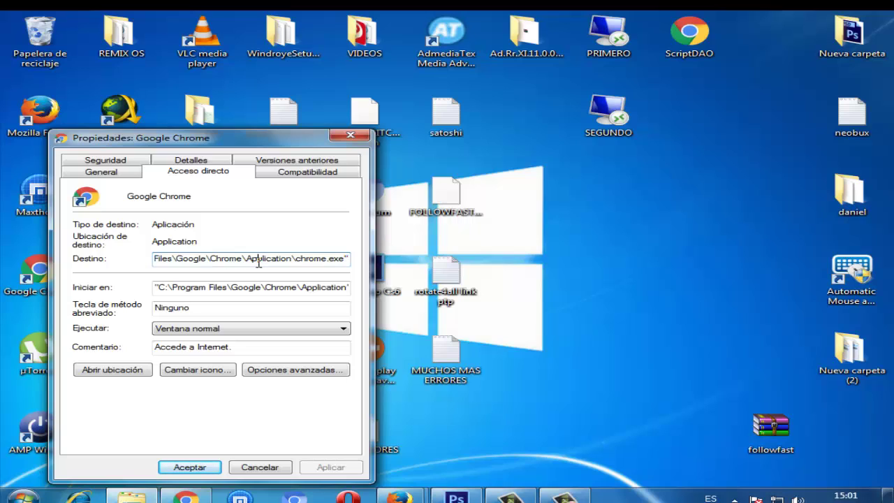
{"action": "key", "text": "Home"}
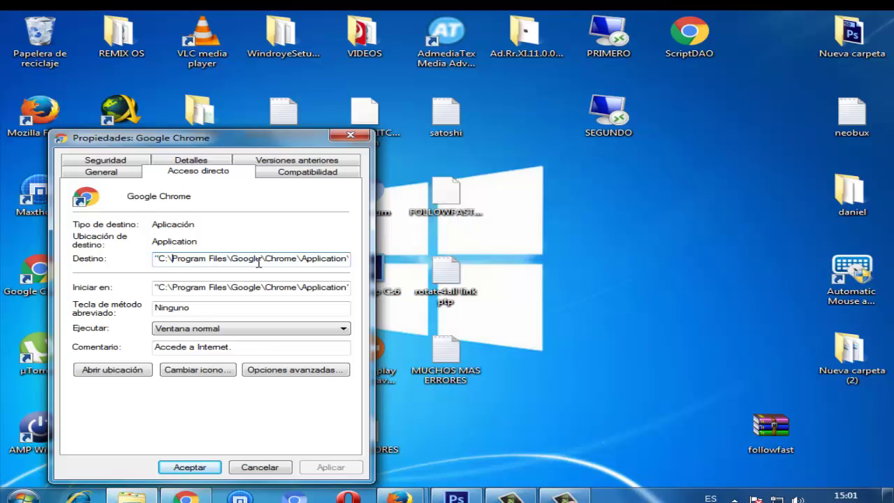
{"action": "key", "text": "End"}
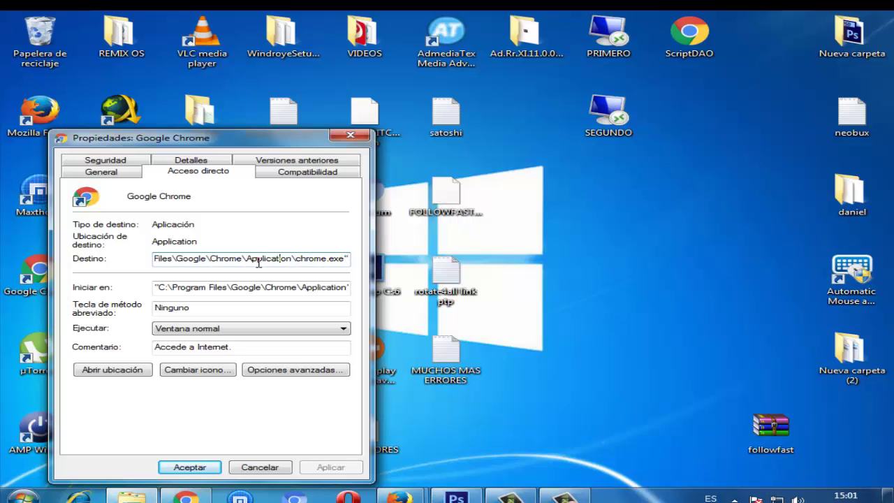
{"action": "key", "text": "Right"}
{"action": "key", "text": "Right"}
{"action": "key", "text": "Right"}
{"action": "key", "text": "Right"}
{"action": "key", "text": "Right"}
{"action": "key", "text": "Right"}
{"action": "key", "text": "Right"}
{"action": "key", "text": "Right"}
{"action": "key", "text": "Right"}
{"action": "key", "text": "Right"}
{"action": "key", "text": "Right"}
{"action": "key", "text": "Right"}
{"action": "key", "text": "Right"}
{"action": "key", "text": "Right"}
{"action": "key", "text": "Right"}
{"action": "left_click", "coordinate": [160, 260]}
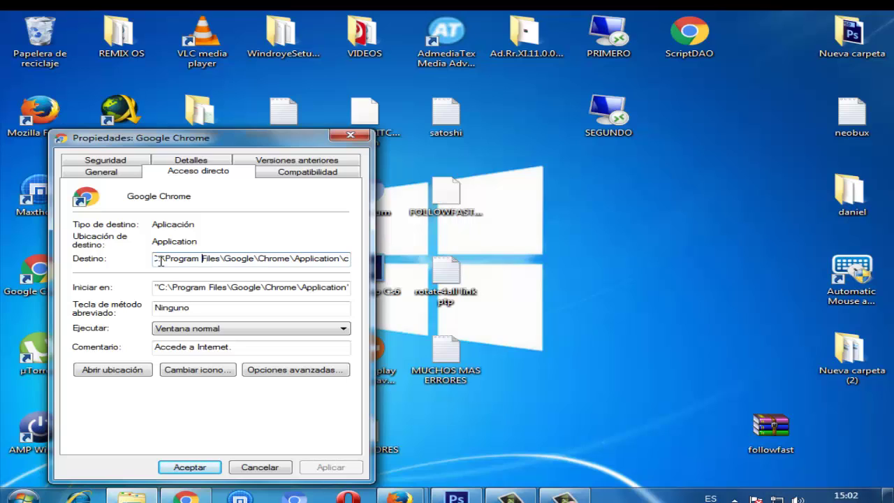
{"action": "key", "text": "Home"}
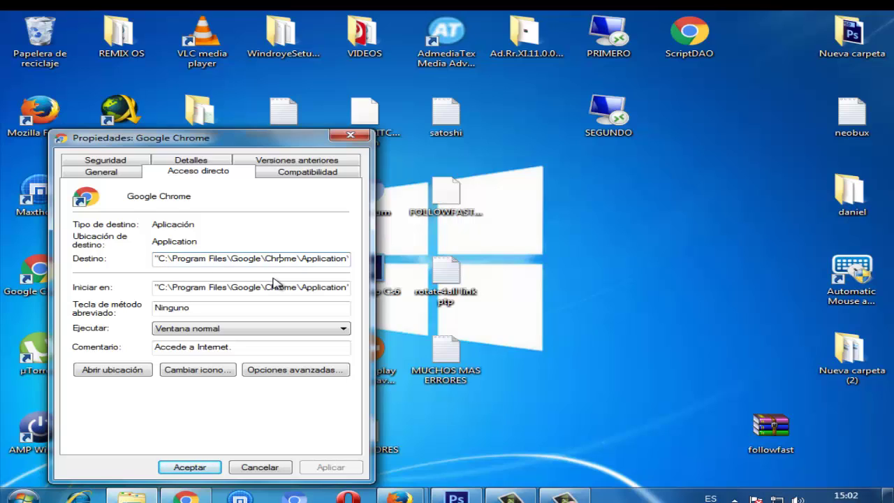
Append a space and -no-sandbox after the closing quote of the Chrome shortcut's target path, and close the properties without saving
{"action": "key", "text": "End"}
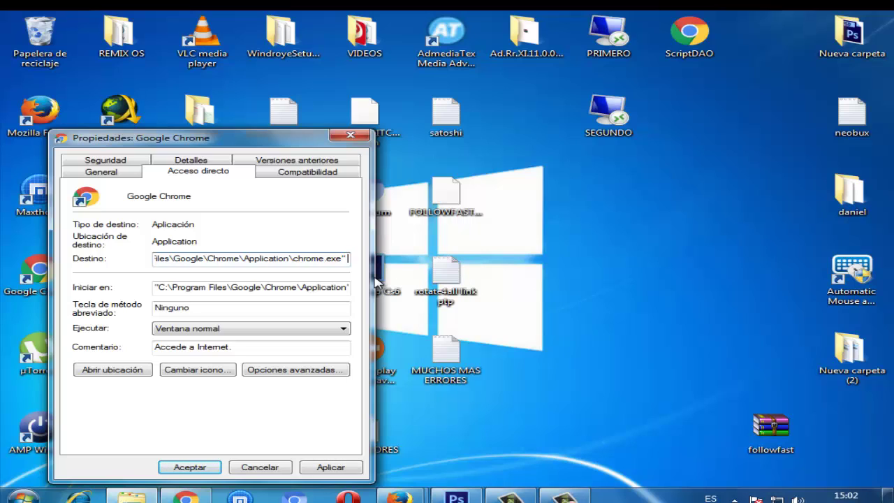
{"action": "type", "text": "-"}
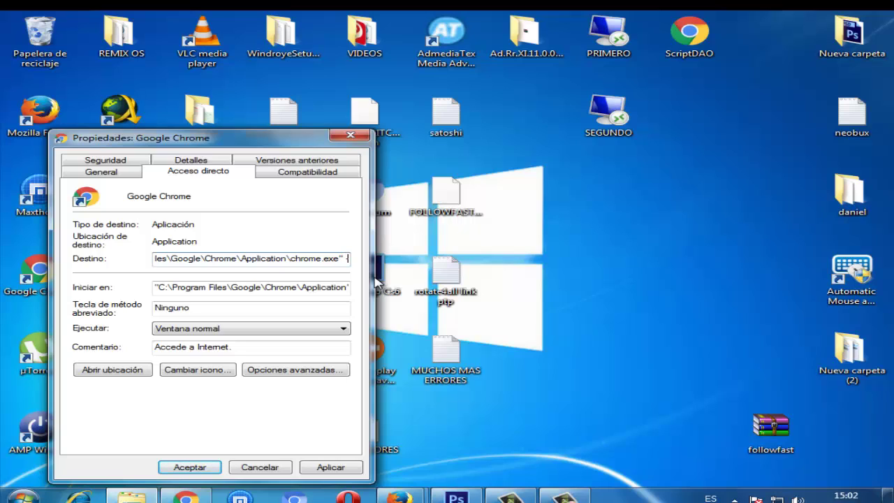
{"action": "type", "text": "n"}
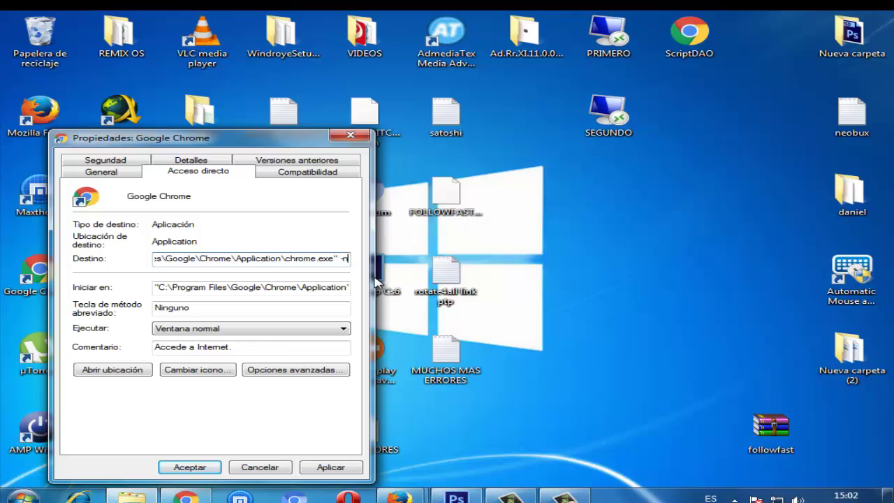
{"action": "type", "text": "o"}
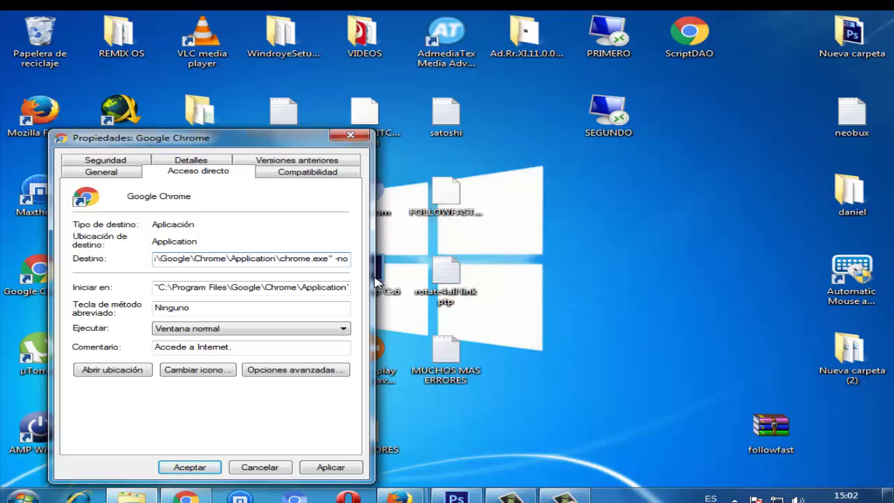
{"action": "type", "text": "-"}
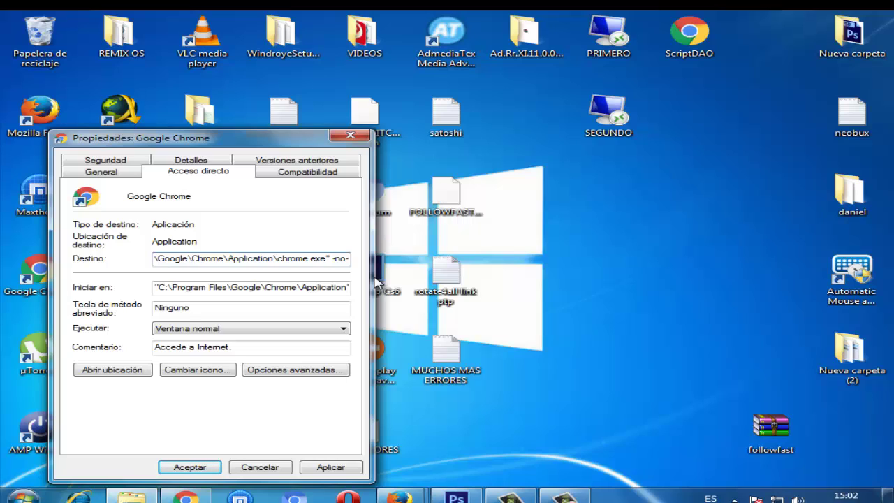
{"action": "type", "text": "sand"}
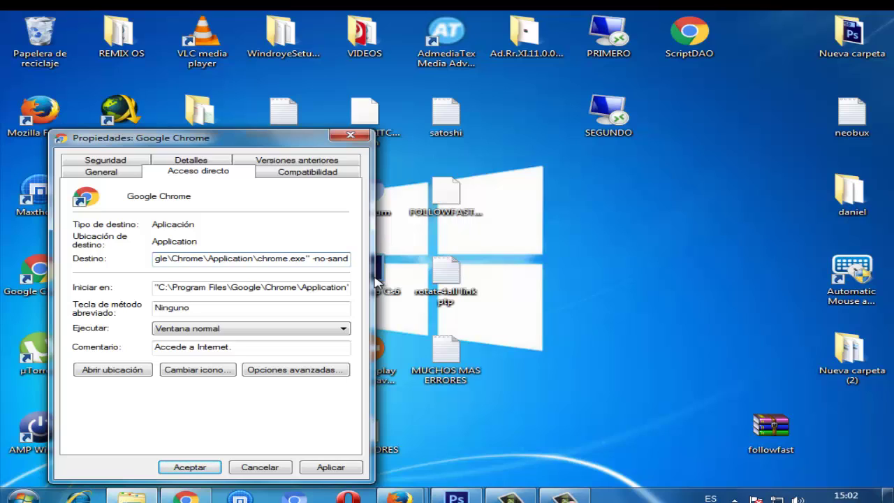
{"action": "type", "text": "box"}
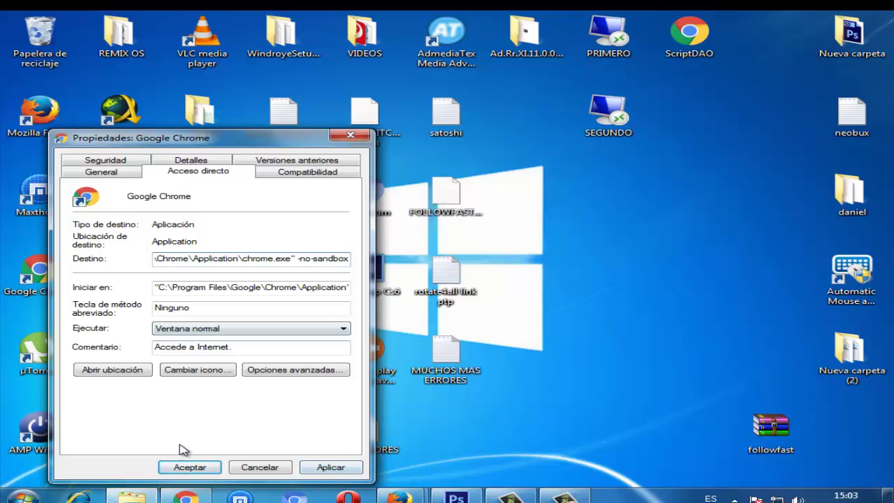
{"action": "left_click", "coordinate": [351, 136]}
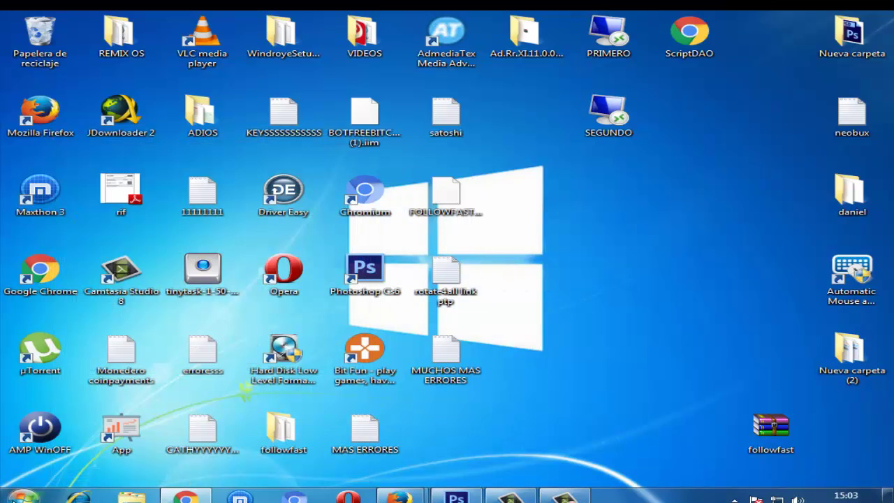
View the list of installed programs that can be uninstalled in Control Panel, and close it
{"action": "key", "text": "super"}
{"action": "left_click", "coordinate": [316, 336]}
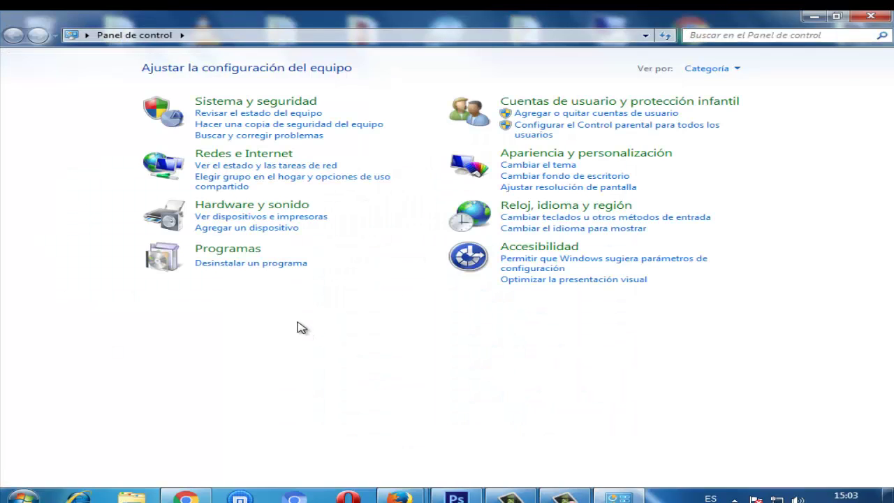
{"action": "left_click", "coordinate": [235, 265]}
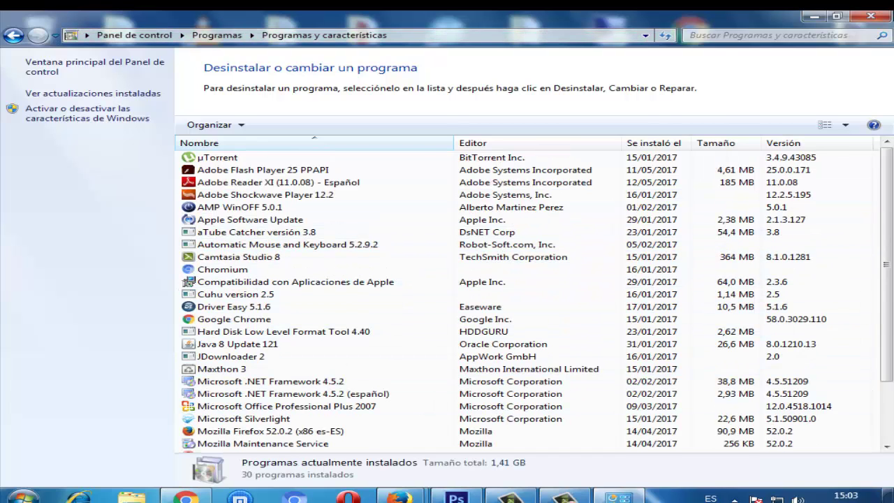
{"action": "key", "text": "alt+F4"}
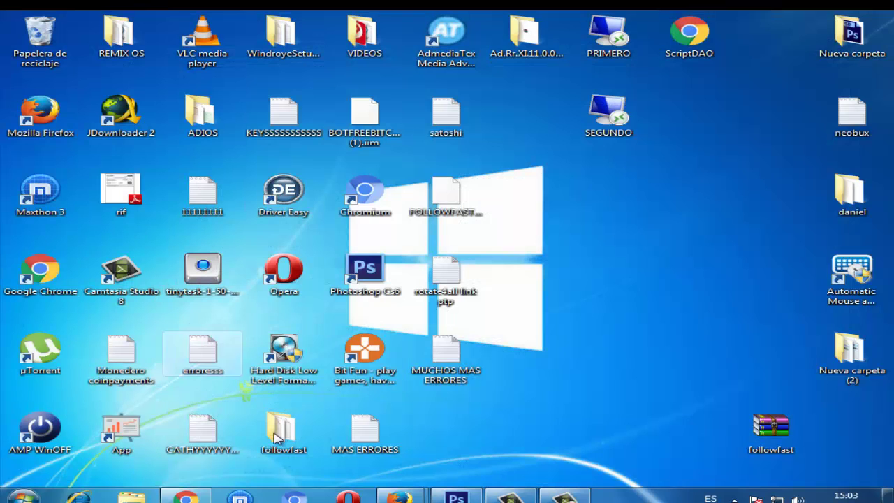
Refresh the desktop and dismiss the YouTube notification
{"action": "key", "text": "g"}
{"action": "right_click", "coordinate": [599, 236]}
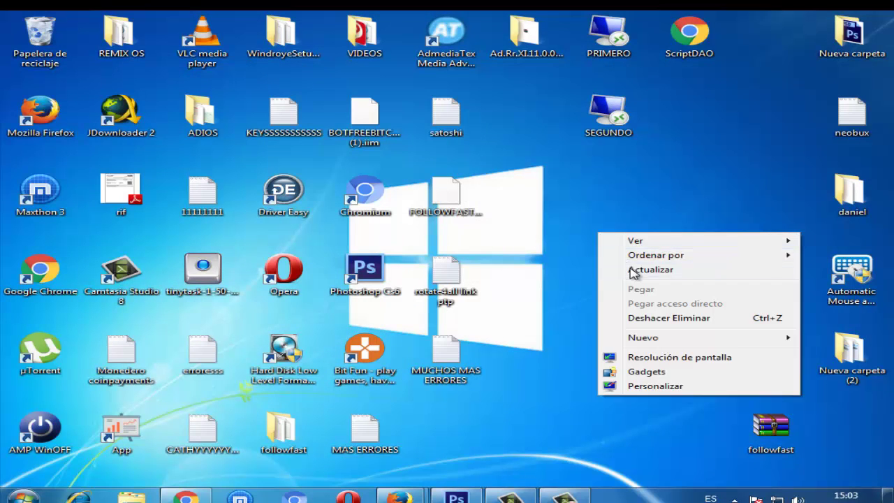
{"action": "left_click", "coordinate": [605, 267]}
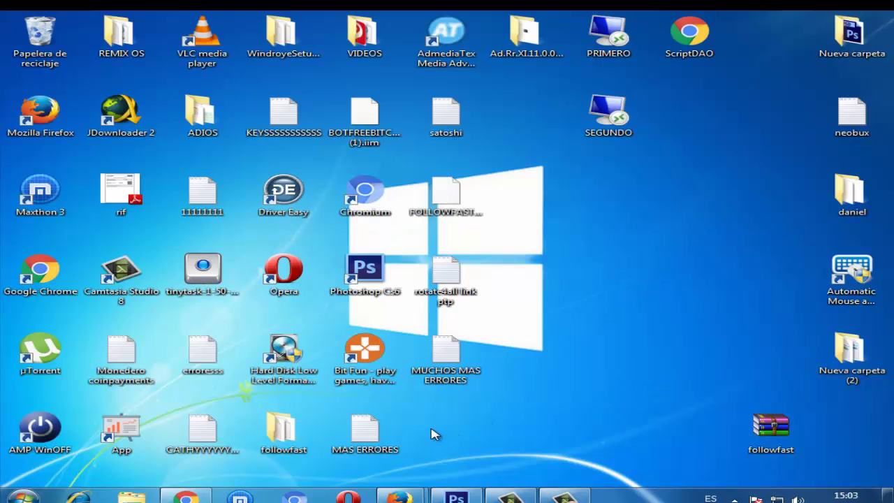
{"action": "right_click", "coordinate": [520, 263]}
{"action": "left_click", "coordinate": [558, 301]}
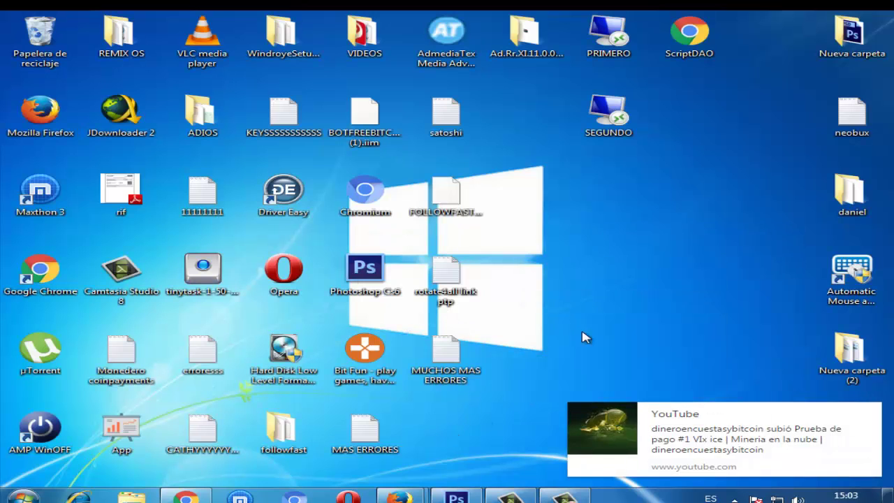
{"action": "left_click", "coordinate": [869, 411]}
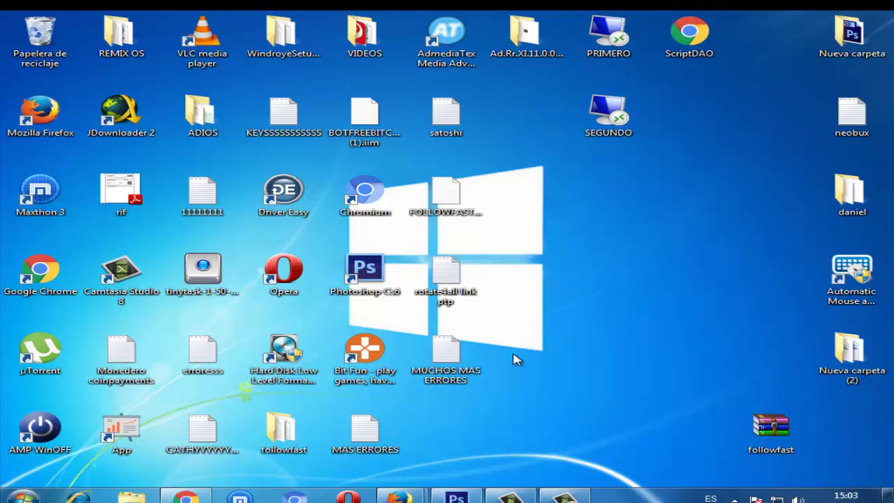
Hide all icons on the desktop
{"action": "right_click", "coordinate": [552, 262]}
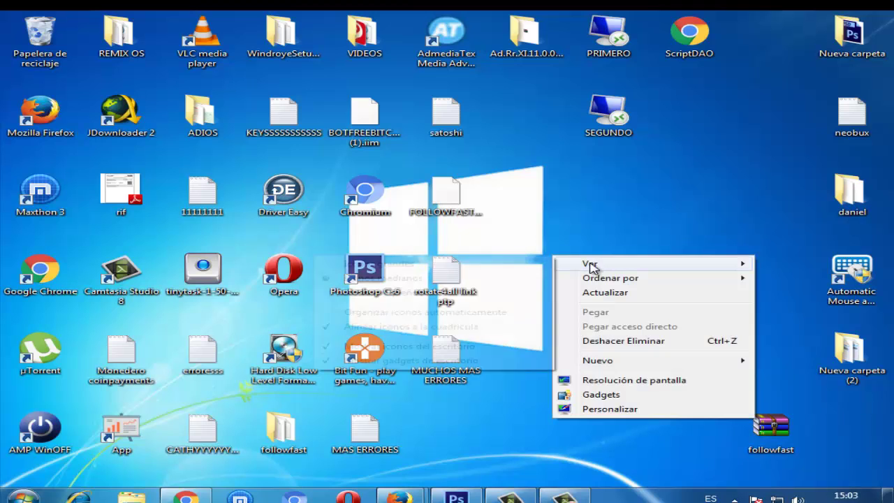
{"action": "mouse_move", "coordinate": [590, 264]}
{"action": "left_click", "coordinate": [453, 347]}
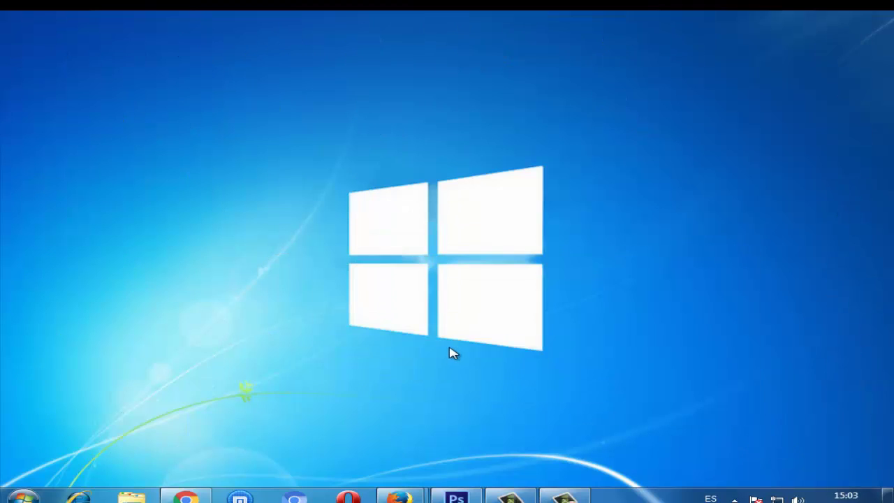